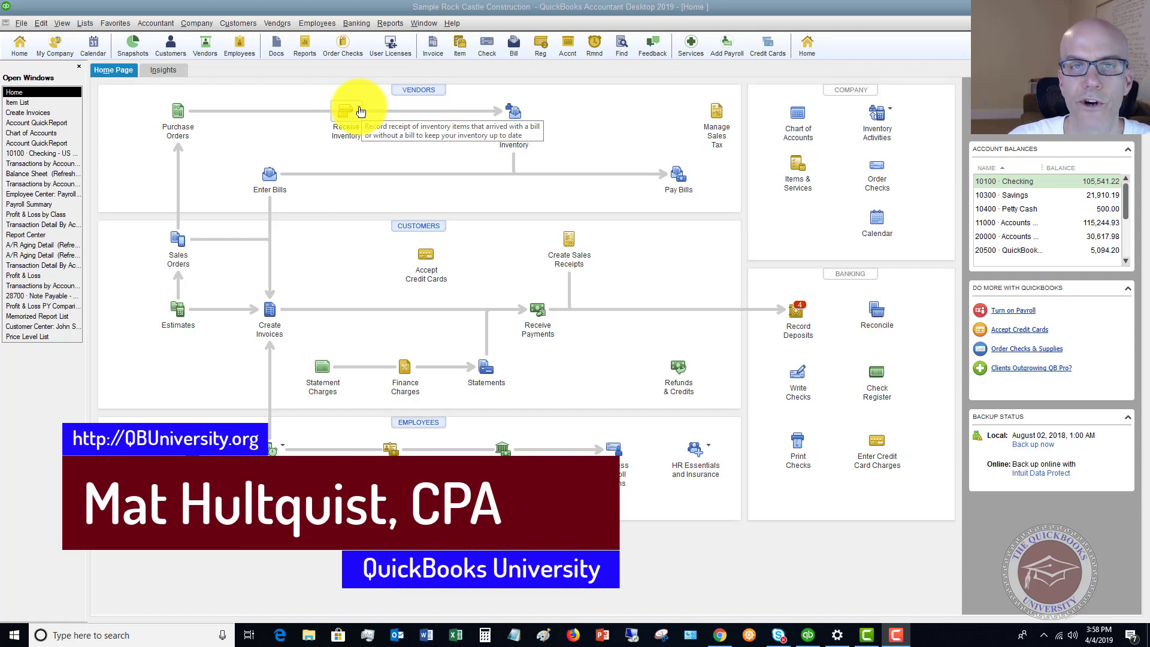
Open Receive Inventory with Bill, then toggle Bill Received off and on to preview the Item Receipt form.
click(360, 110)
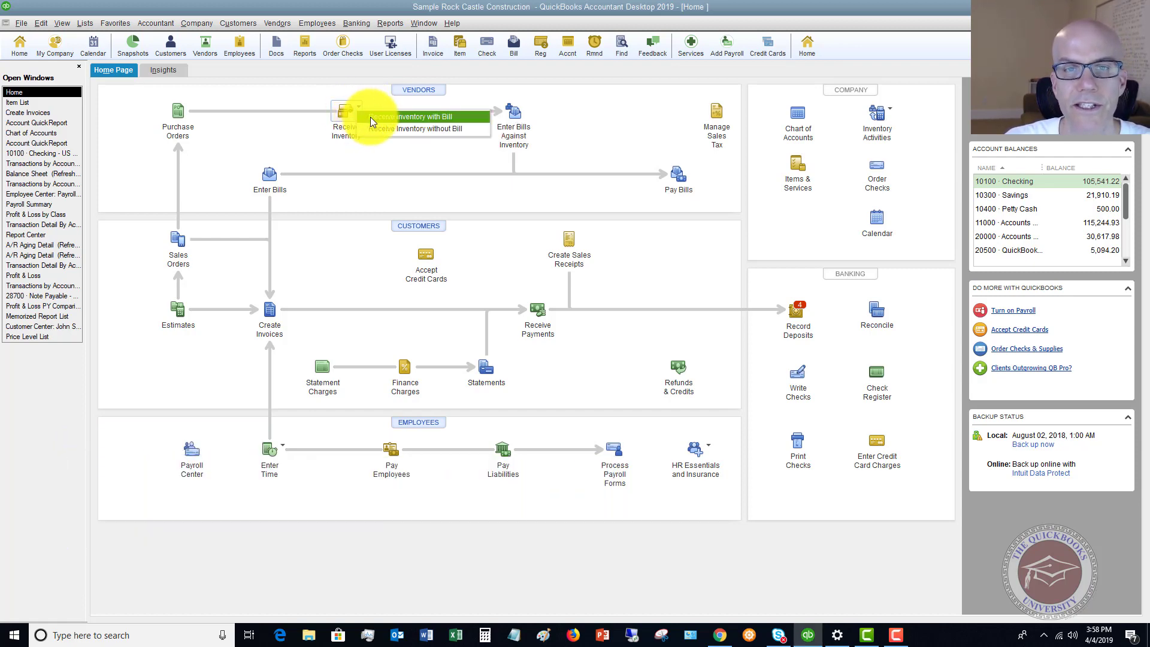
click(416, 129)
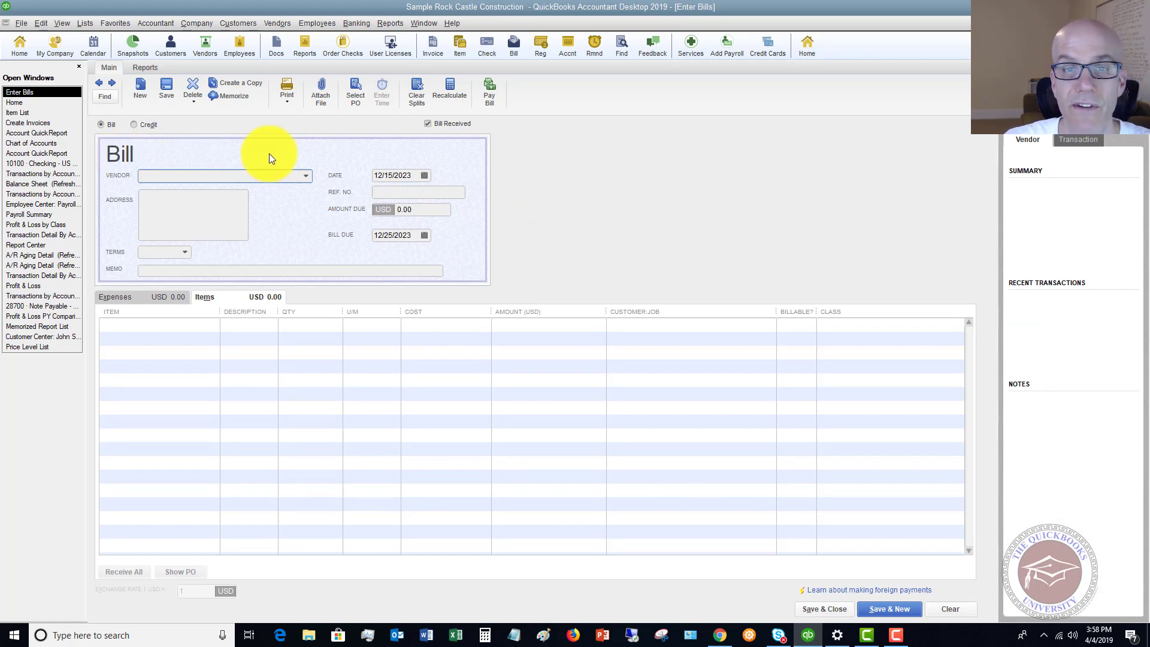
click(427, 123)
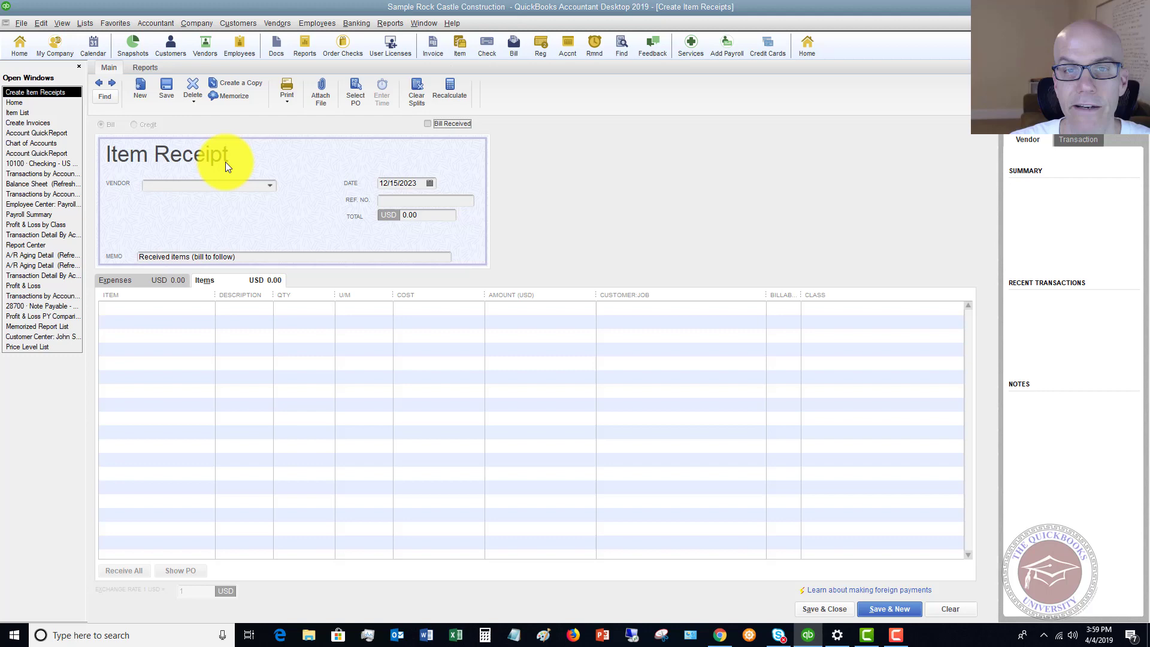
click(428, 124)
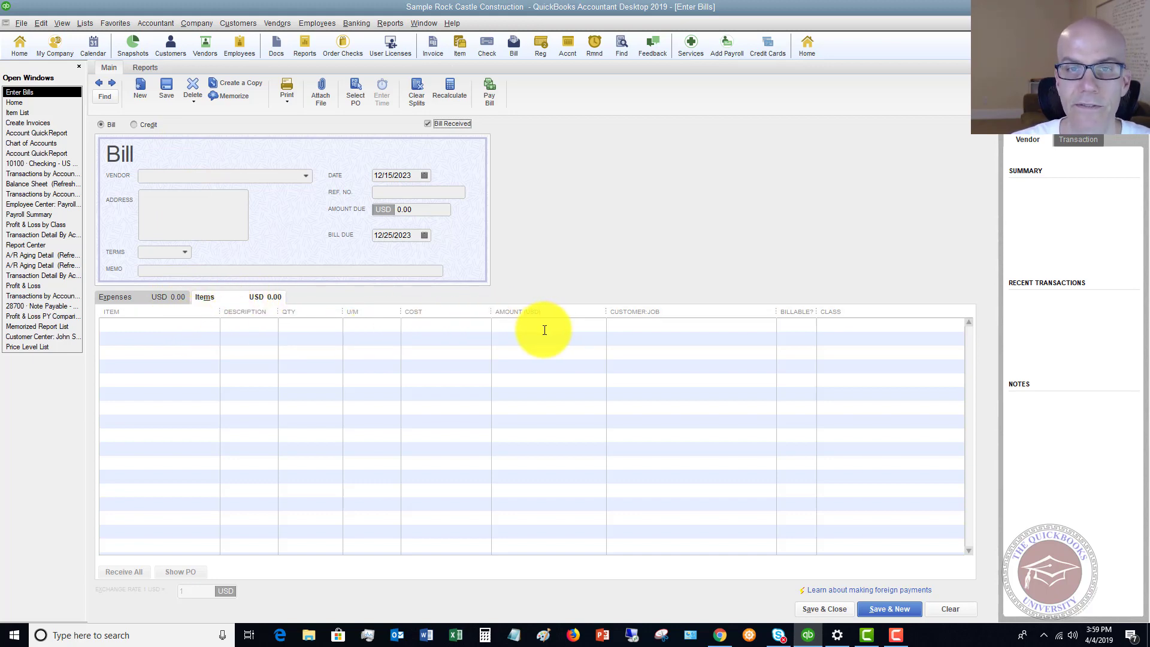
From the Home page, choose Receive Inventory without Bill and uncheck Bill Received for a blank Item Receipt.
click(21, 102)
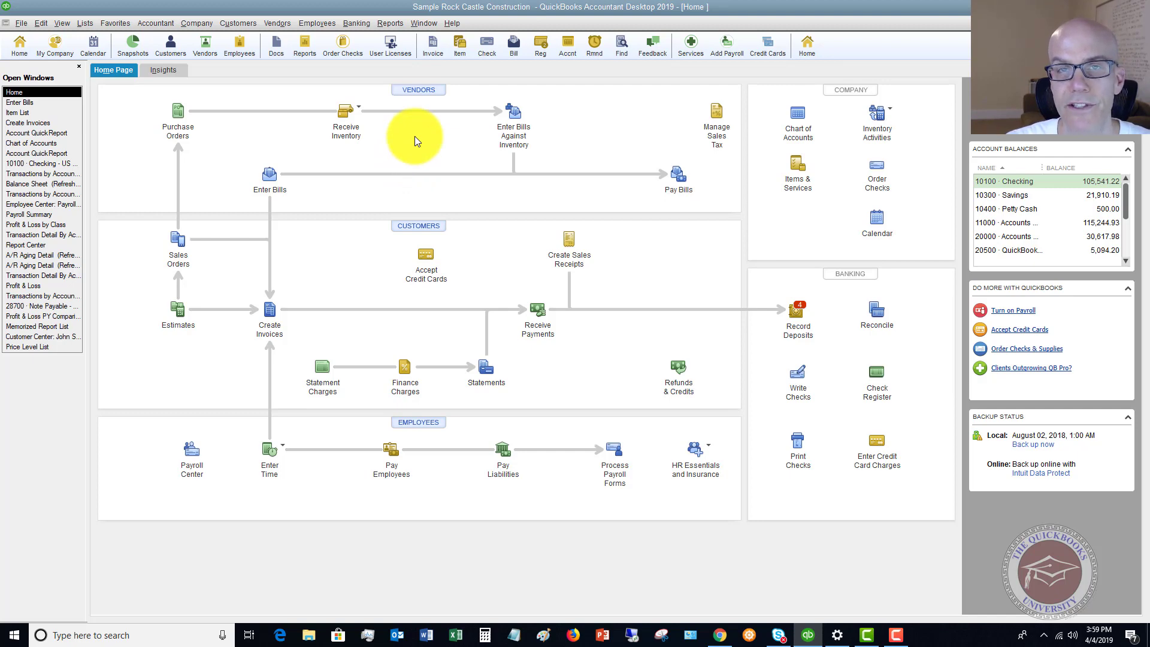
click(359, 105)
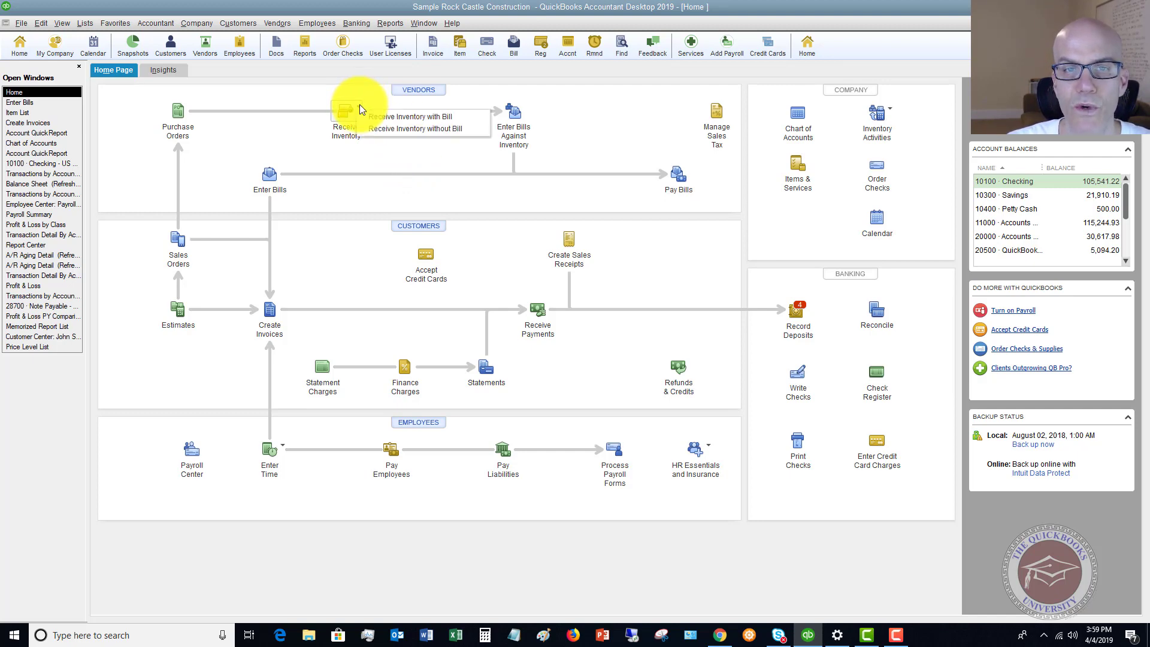
click(410, 128)
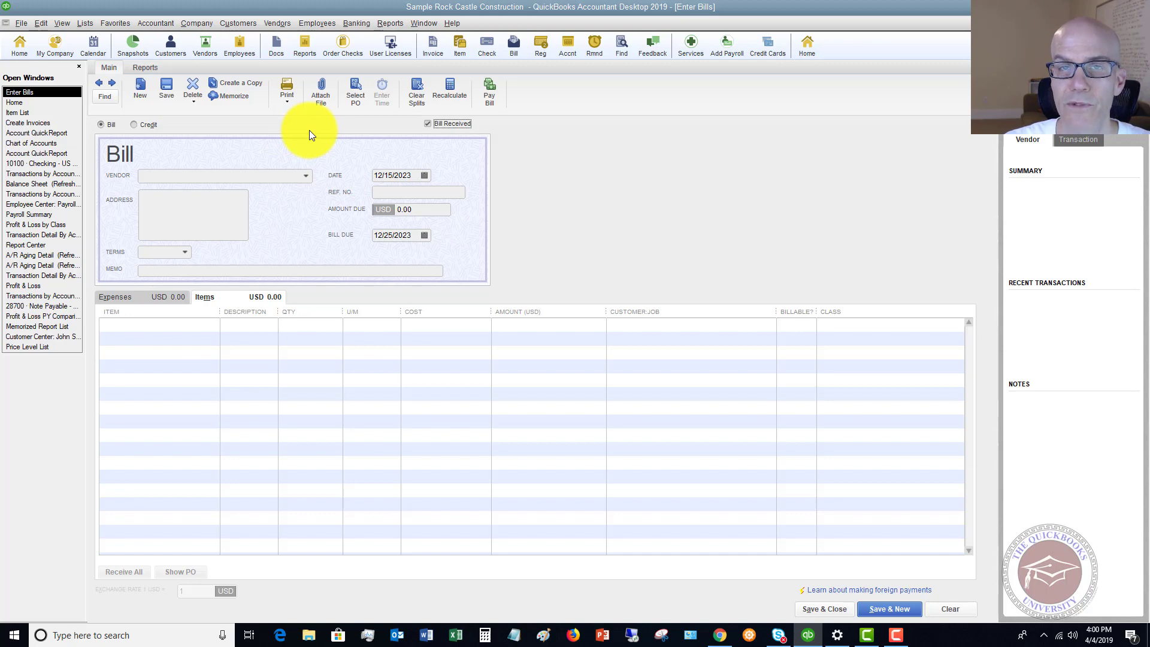
click(427, 123)
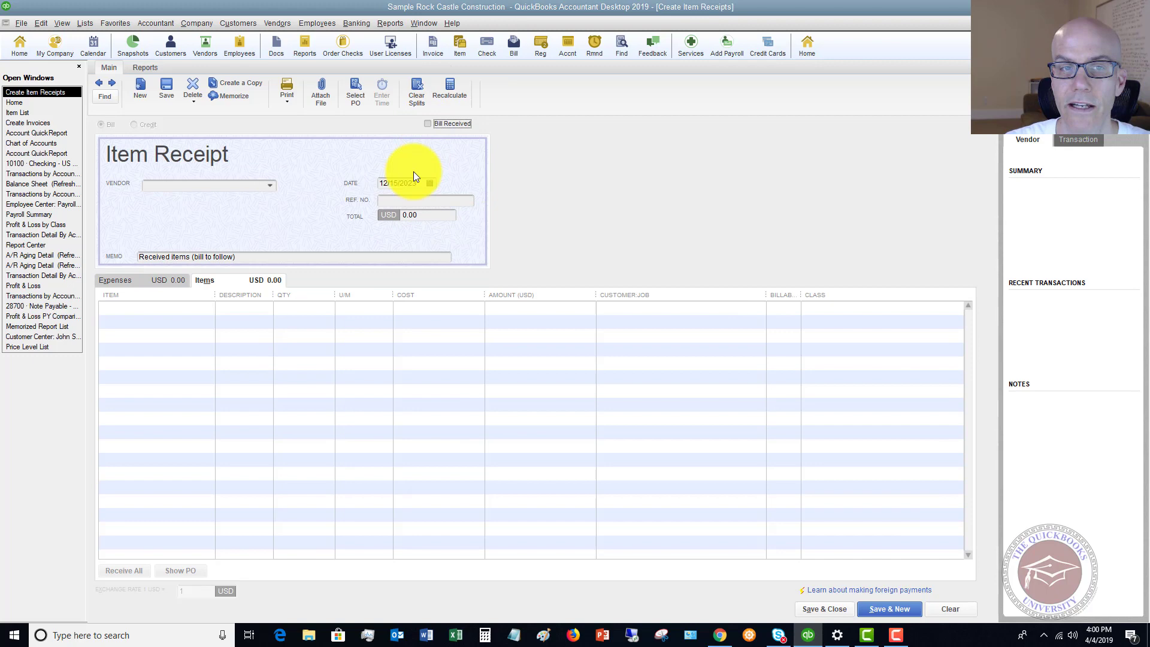
Enter vendor Cal Telephone and a line of 100 Hardware:Lk Doorknobs at 34.95, totalling 3,495.00.
click(271, 185)
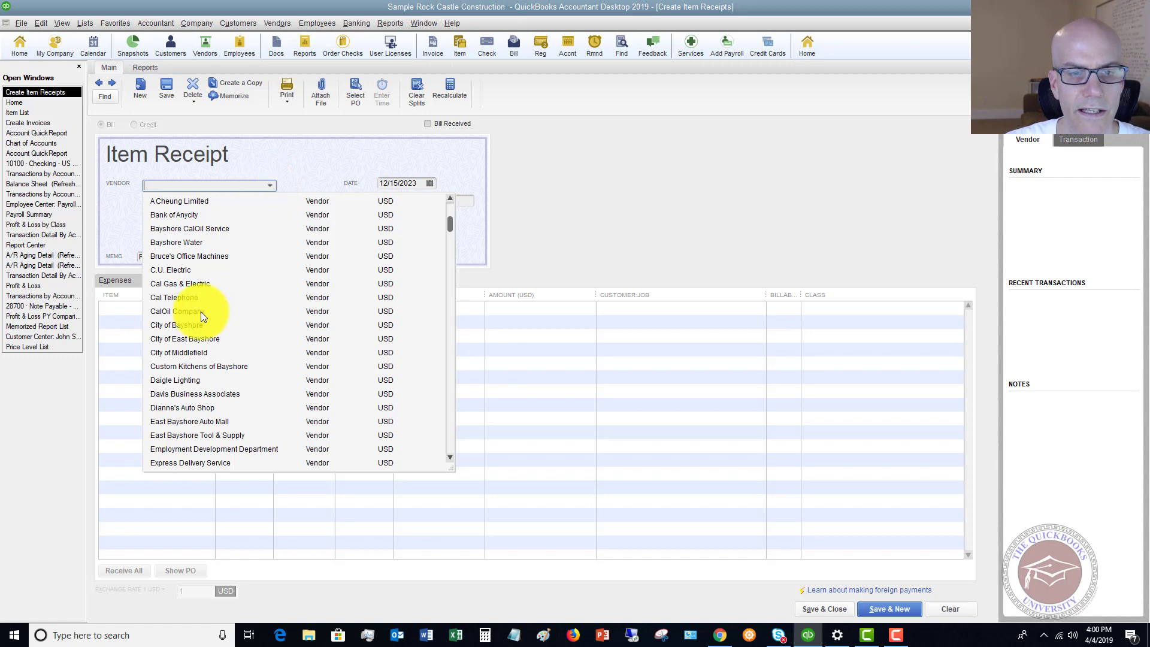
click(182, 297)
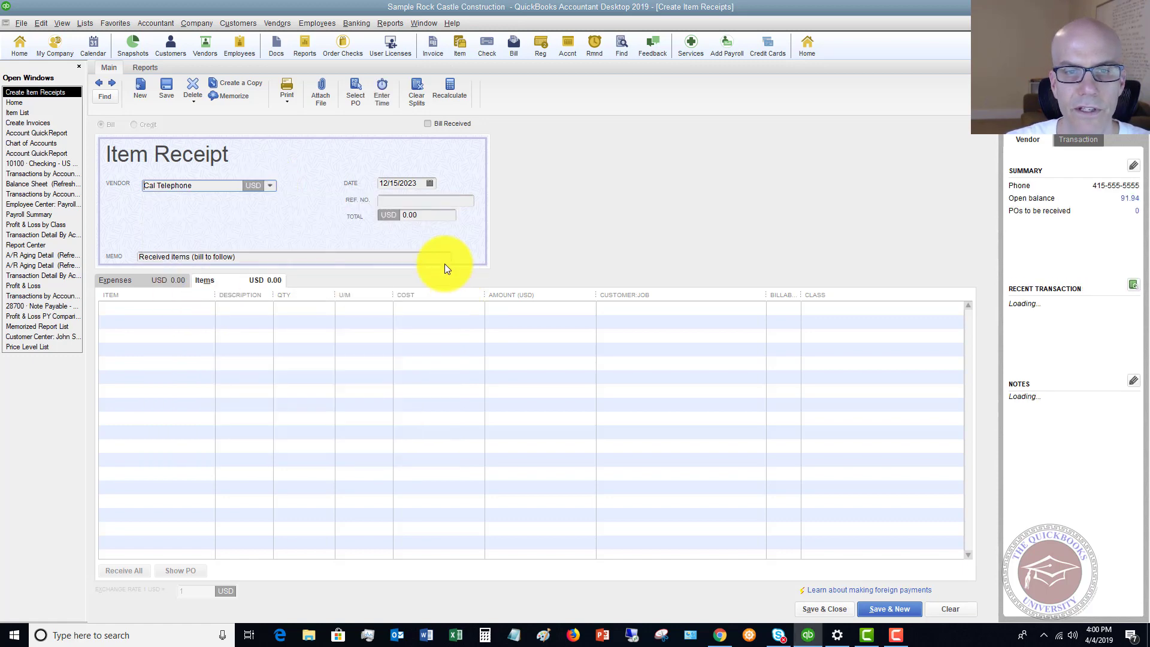
click(207, 308)
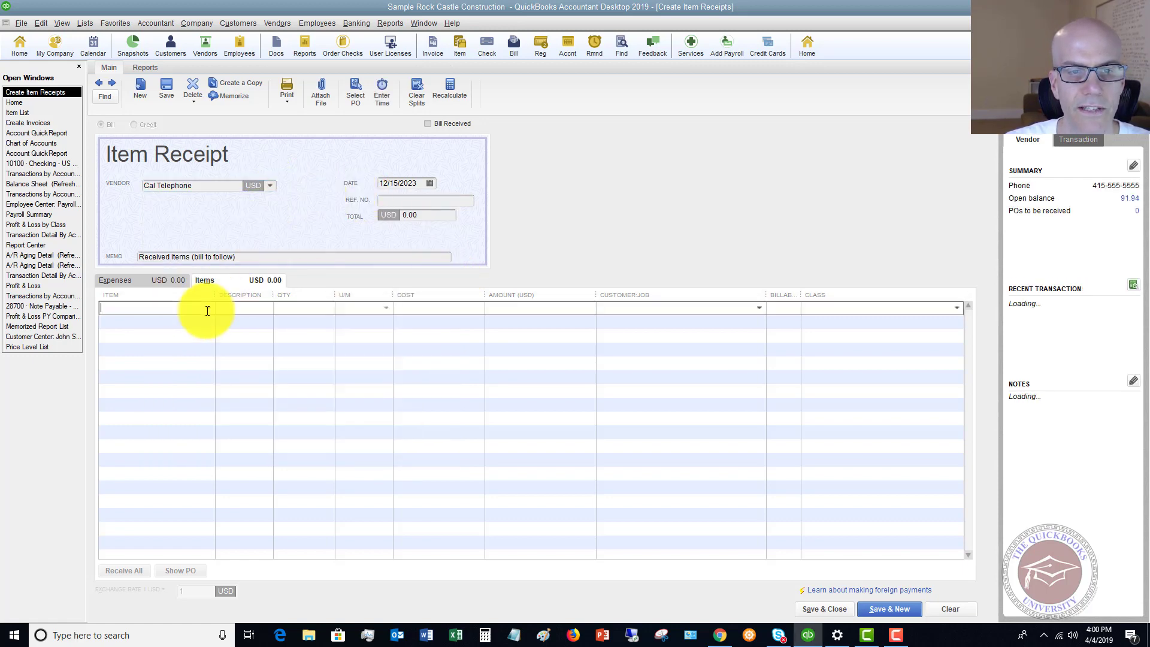
click(208, 307)
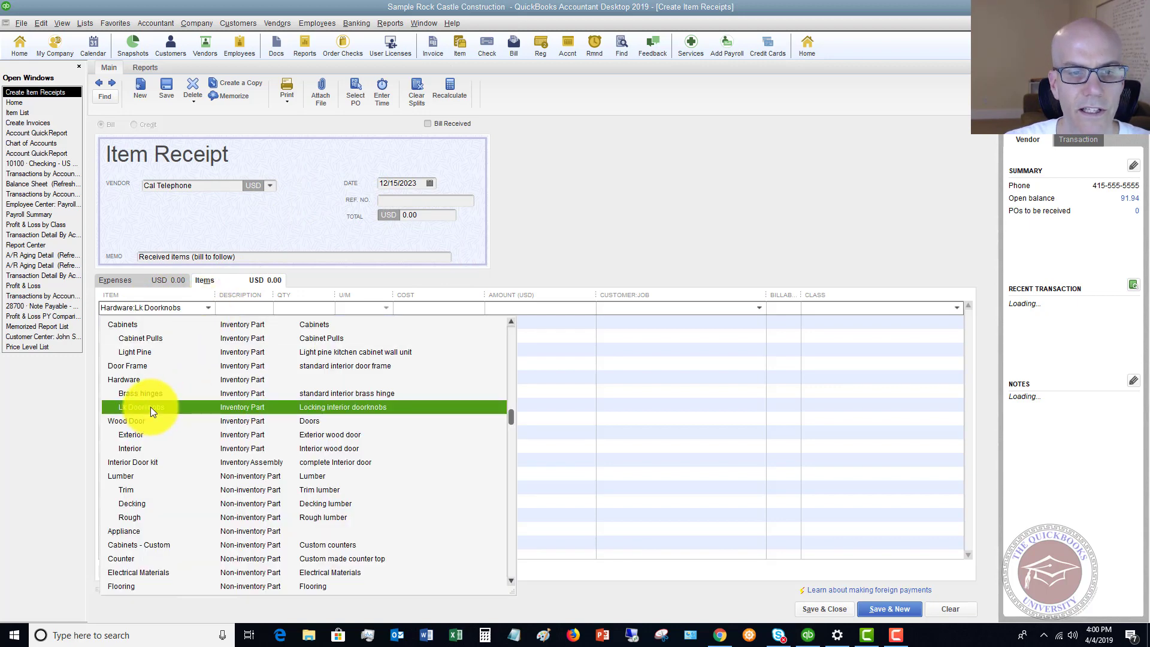
click(150, 408)
text(100)
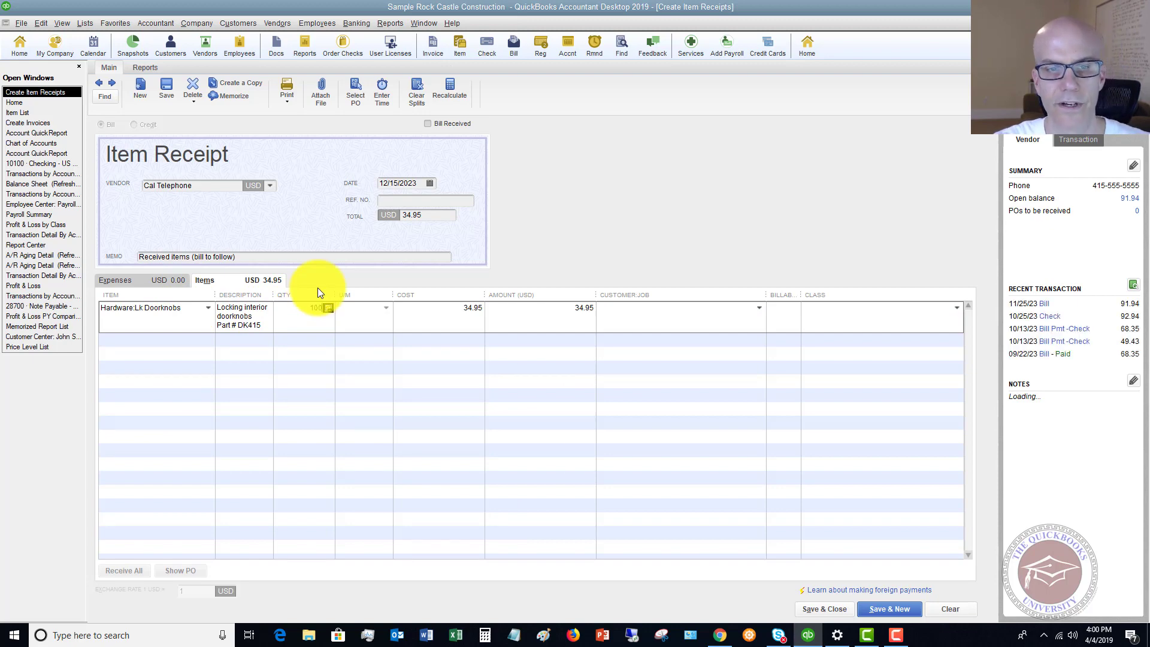
key(Tab)
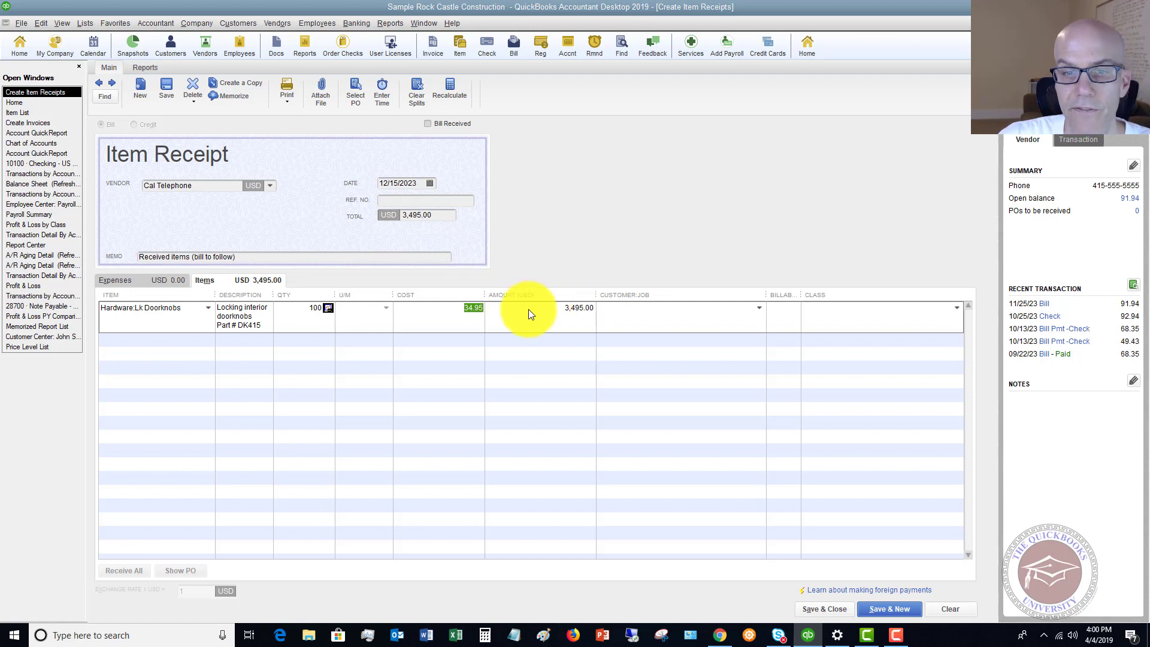
click(469, 309)
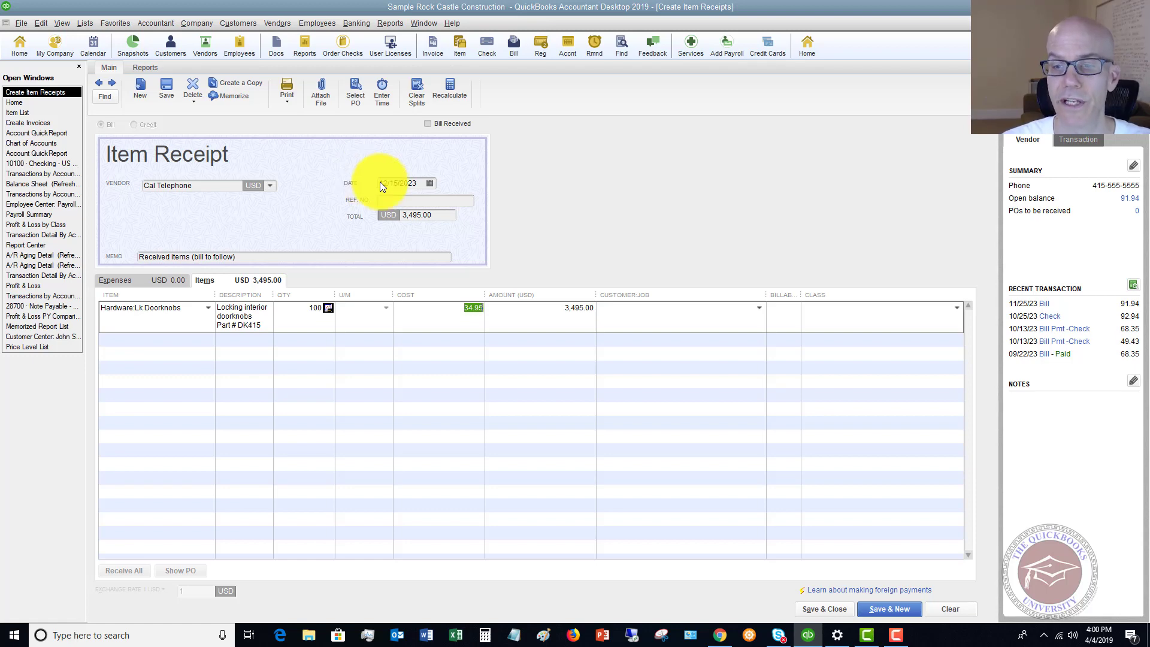
Save and close the Cal Telephone item receipt, choosing Save Anyway for the unassigned classes.
click(830, 610)
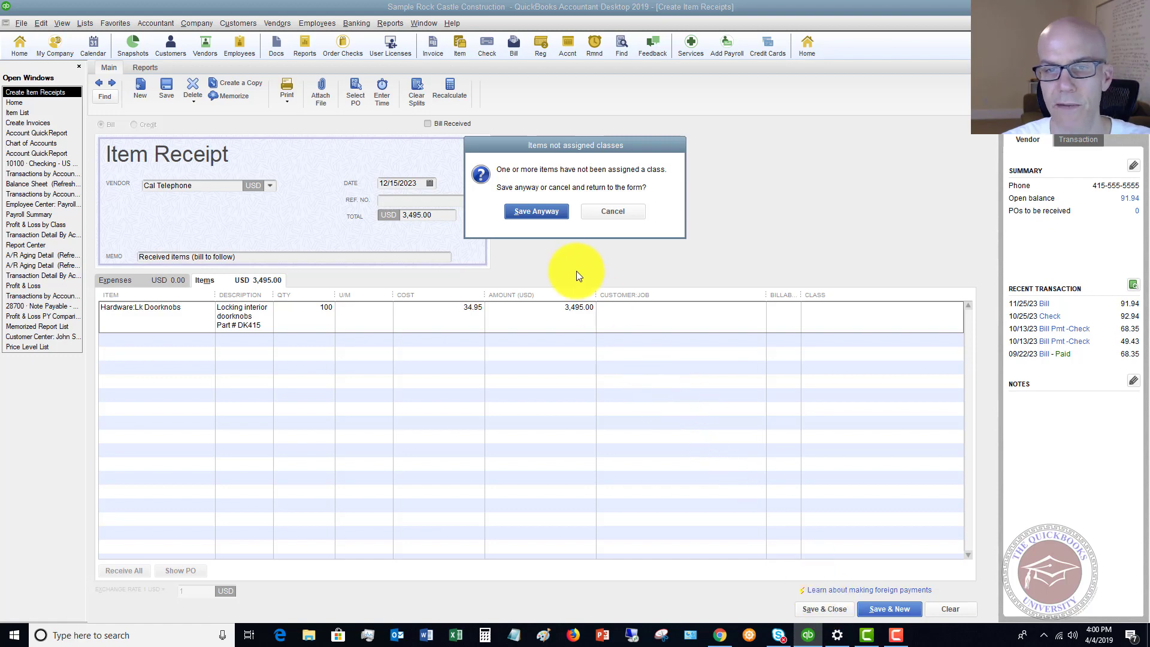
click(537, 212)
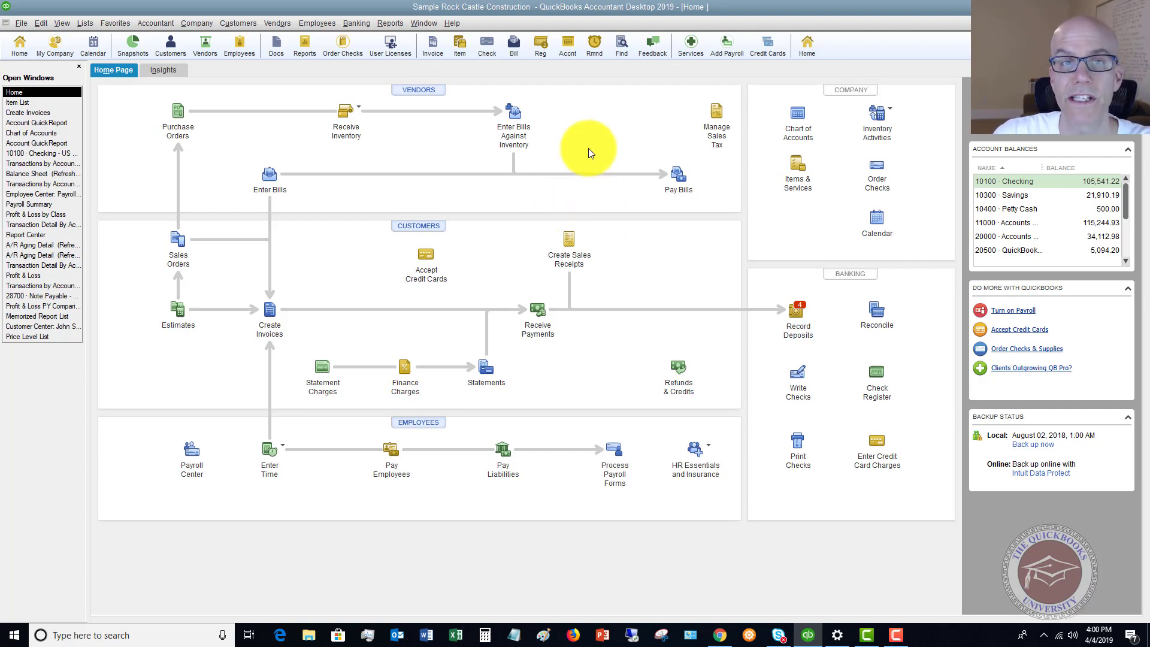
Start a new bill from the Vendors menu with Cal Telephone as the vendor.
click(278, 23)
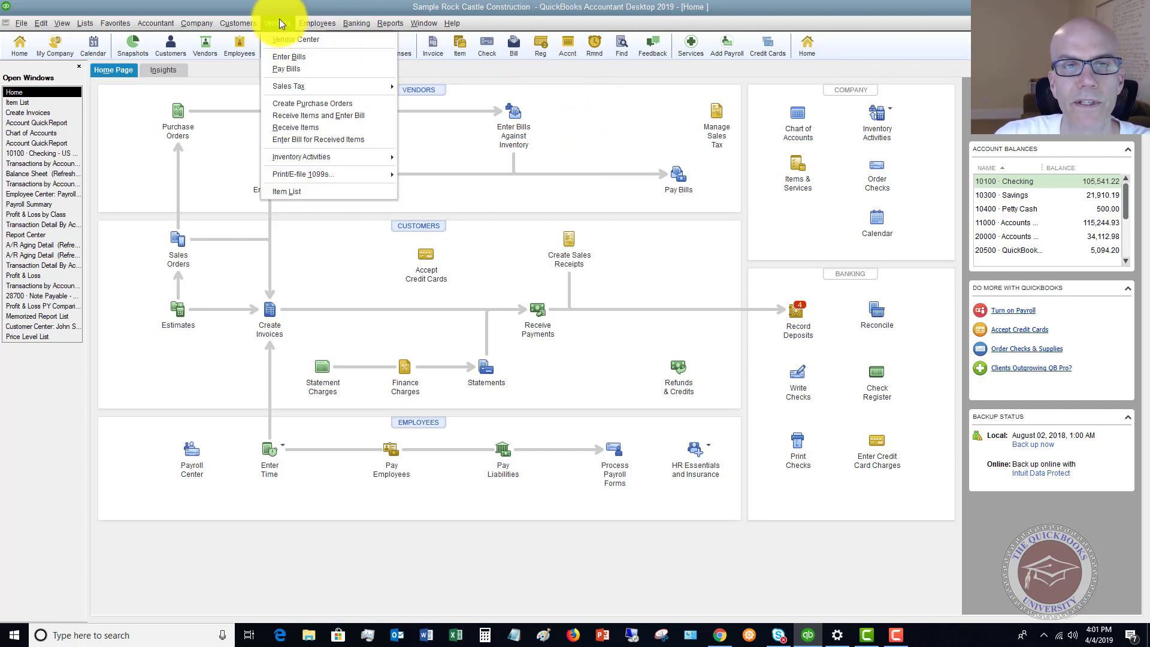
click(299, 55)
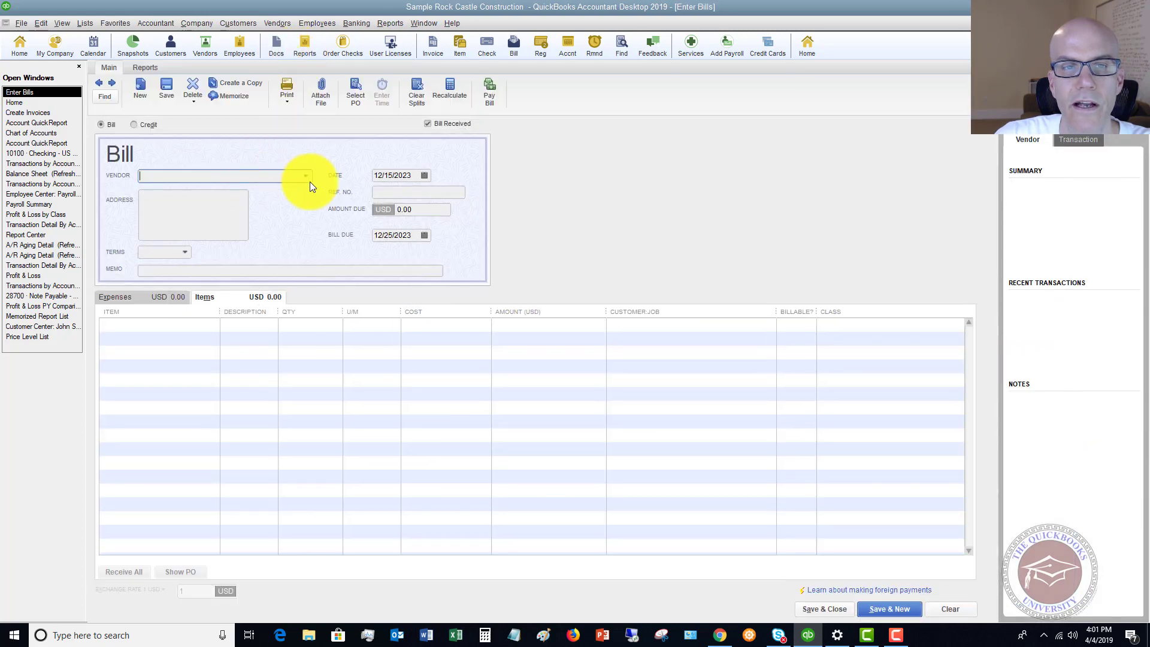
click(306, 176)
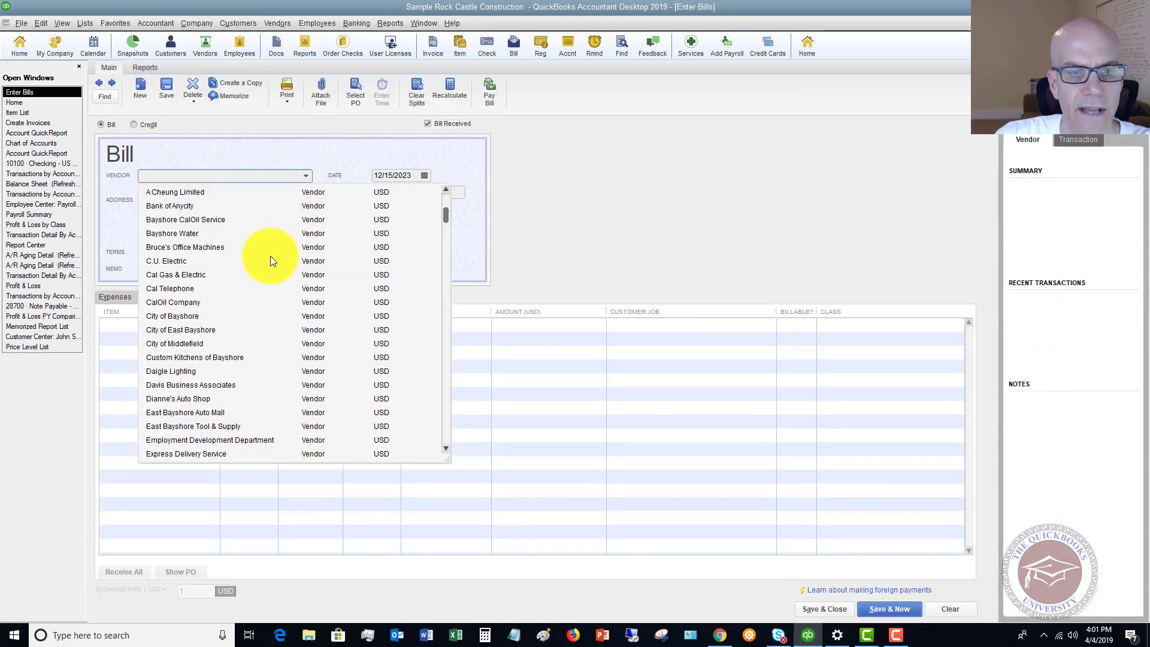
click(170, 289)
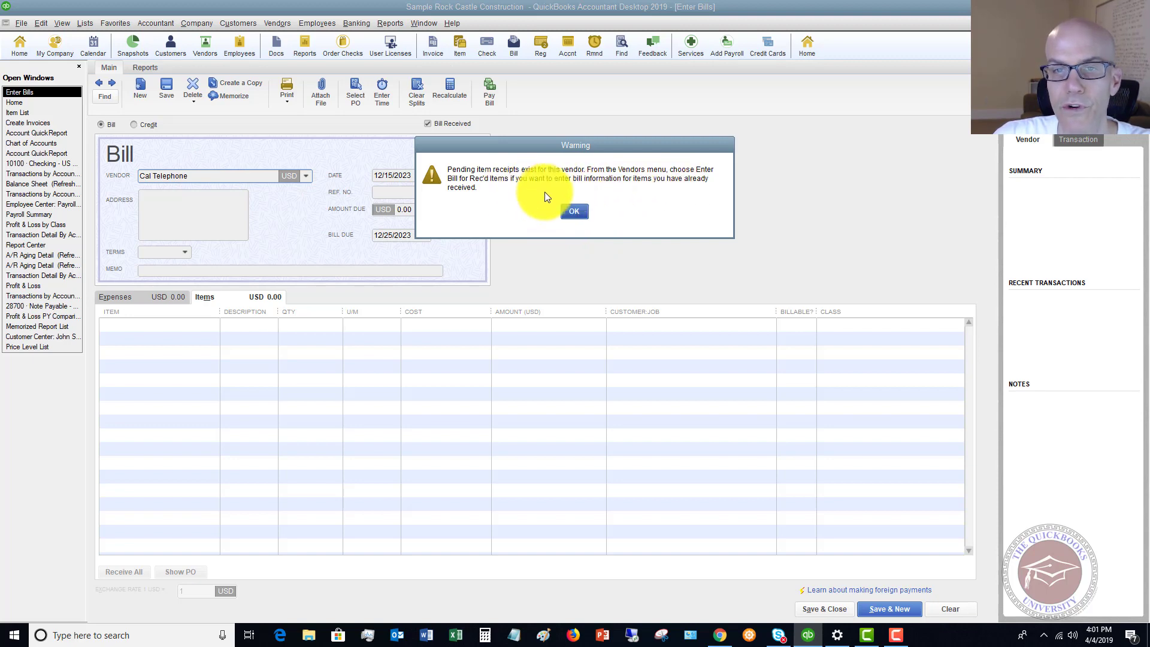
Acknowledge the pending item receipts warning and close the bill without recording it.
click(572, 214)
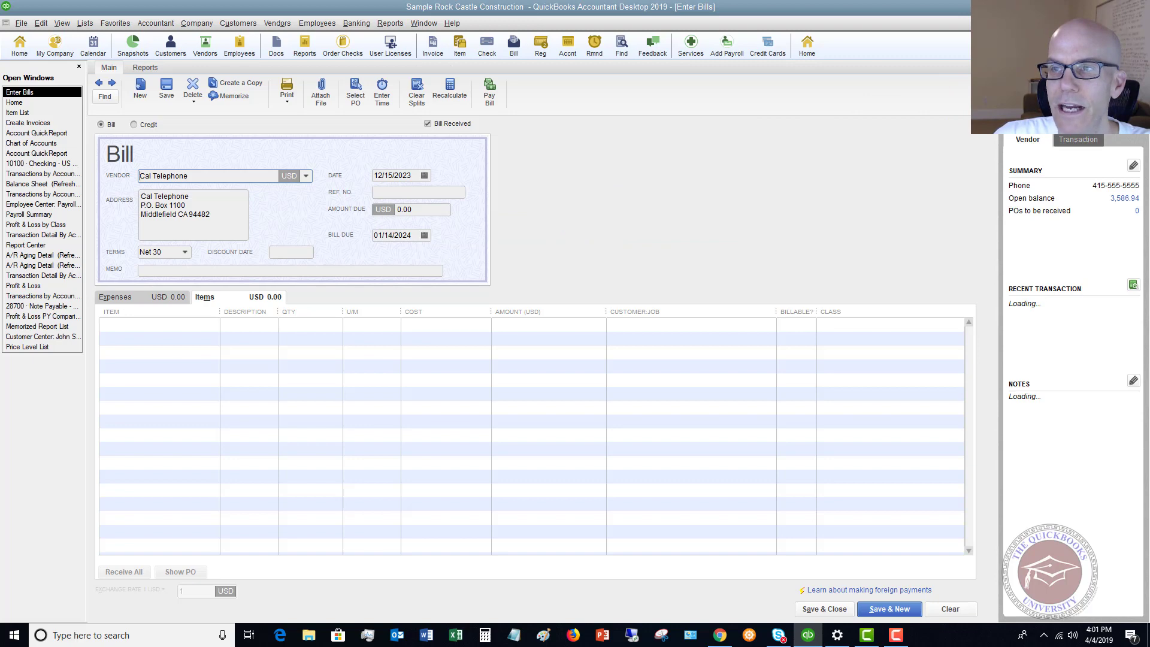
key(Escape)
click(584, 190)
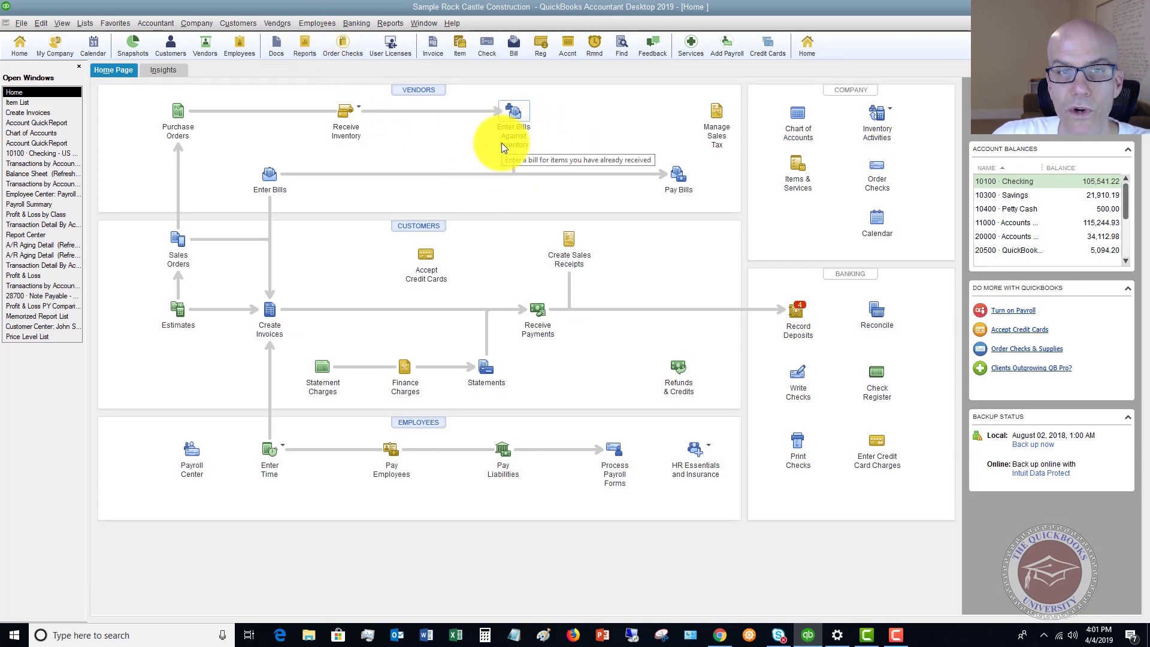
Open Enter Bill for Received Items for Cal Telephone and select its 12/15/2023 item receipt.
click(275, 23)
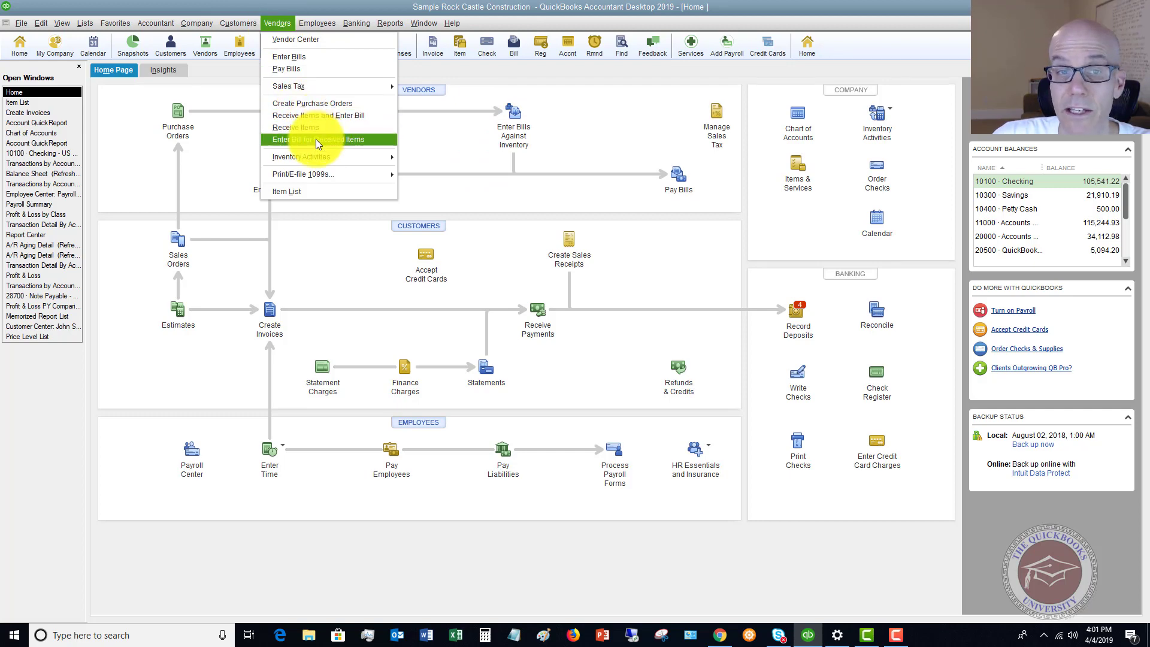
click(512, 114)
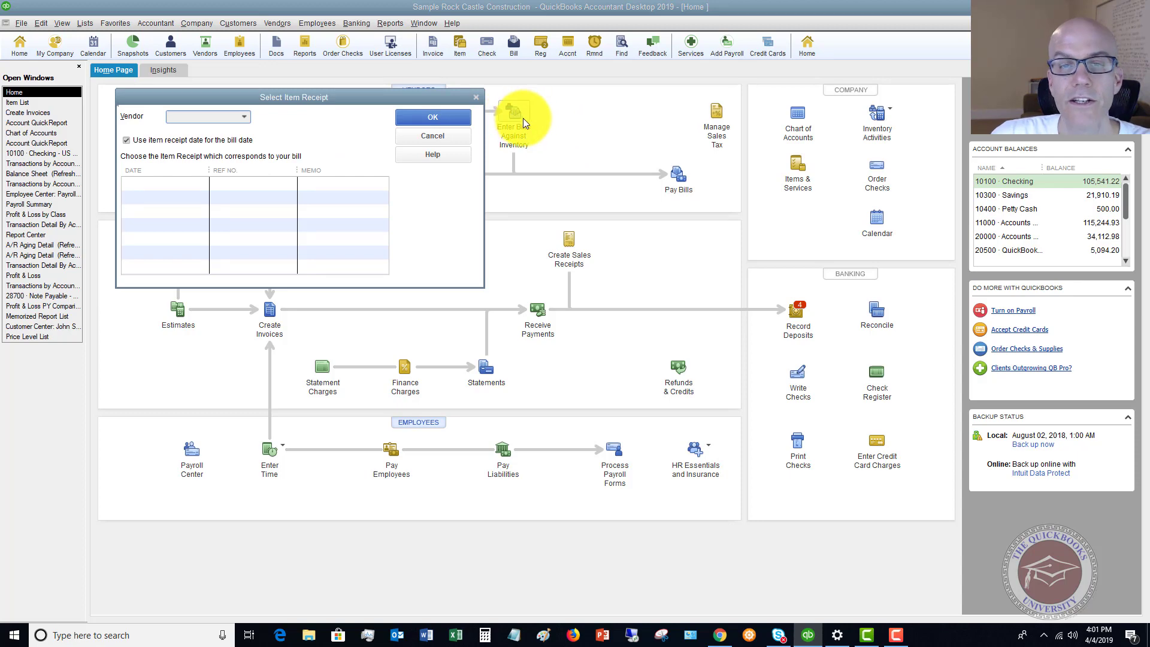
click(243, 115)
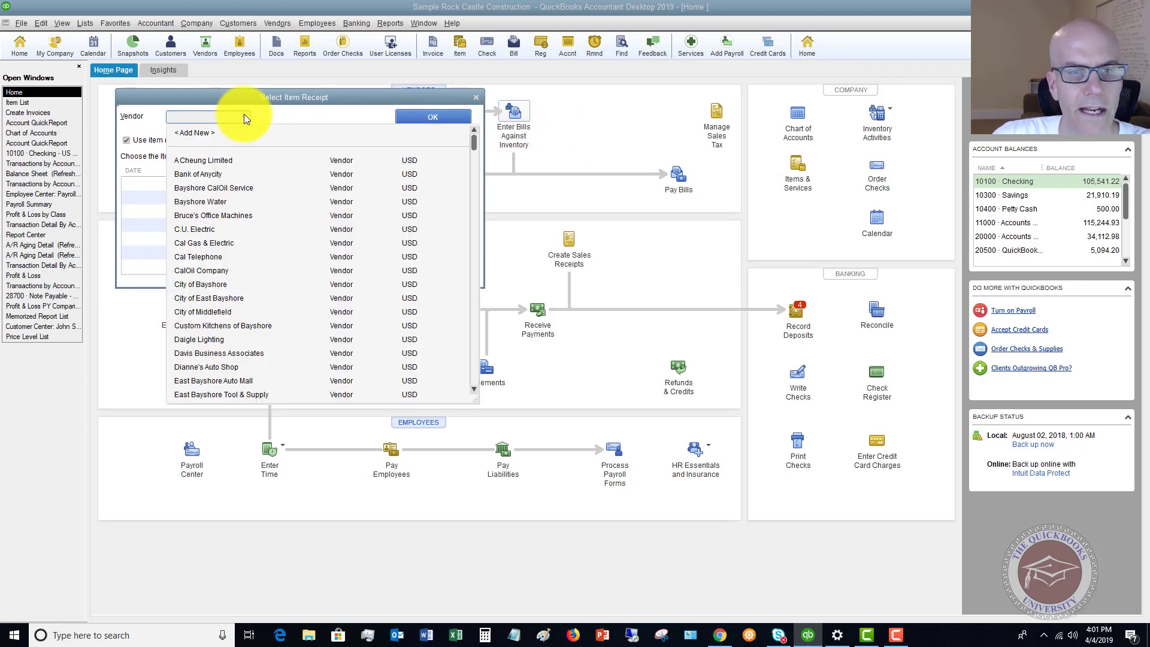
click(200, 257)
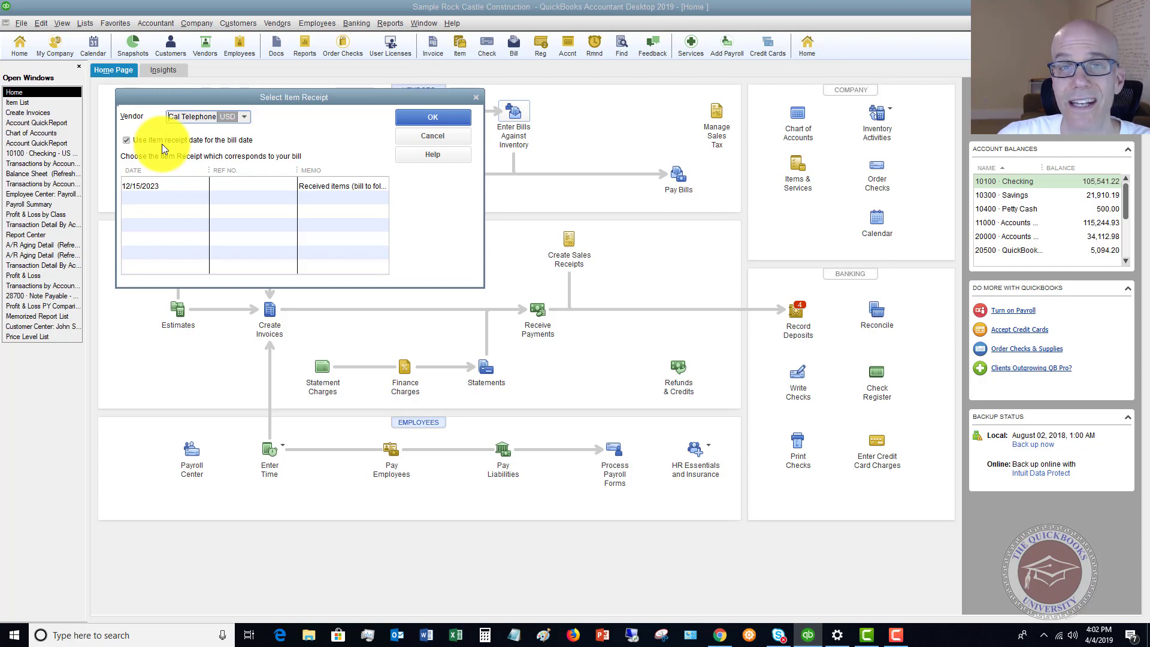
click(176, 184)
click(196, 261)
click(207, 186)
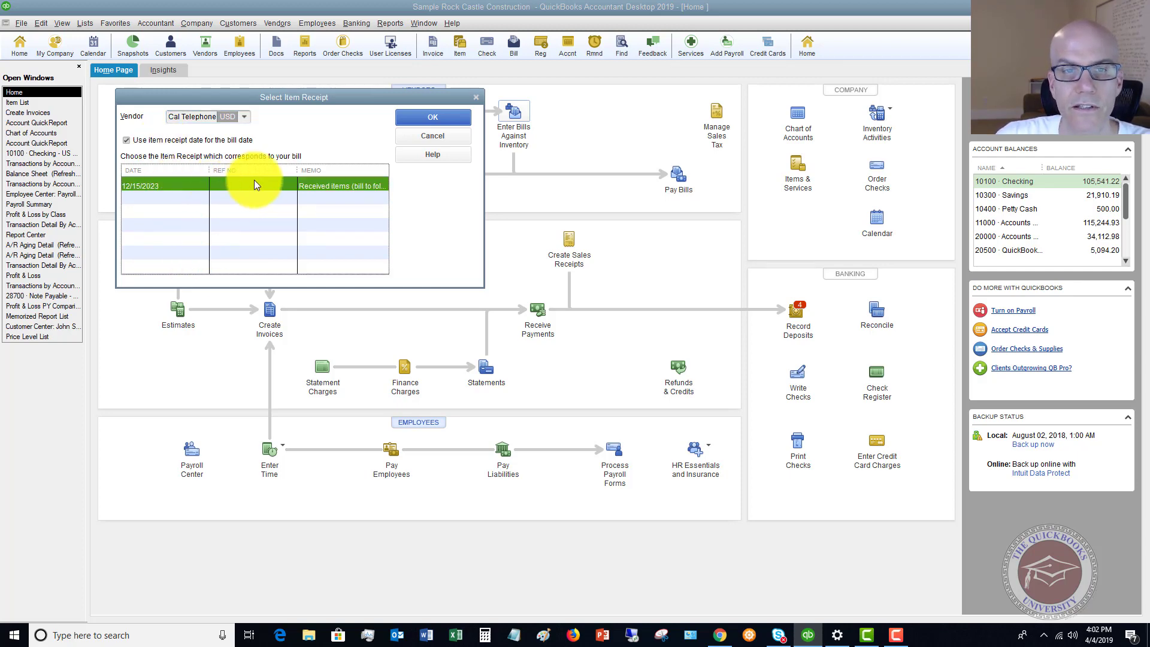
Load the 12/15/2023 receipt as a bill for 100 Lk Doorknobs at 34.95 and select the REF. NO. field.
click(440, 117)
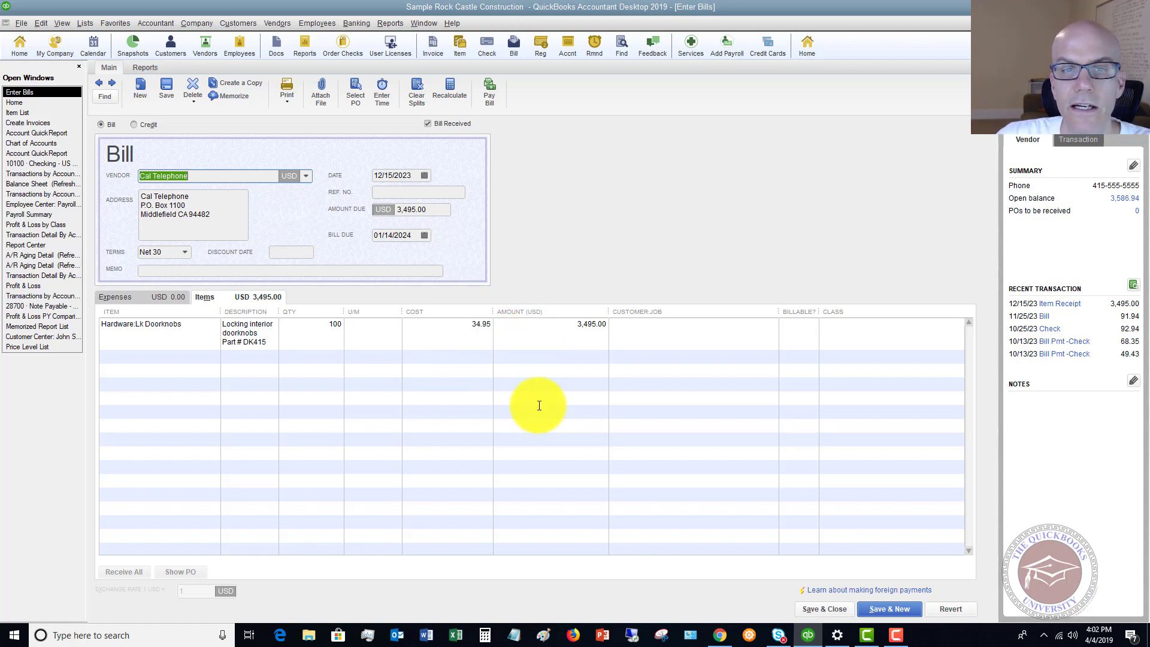
click(438, 194)
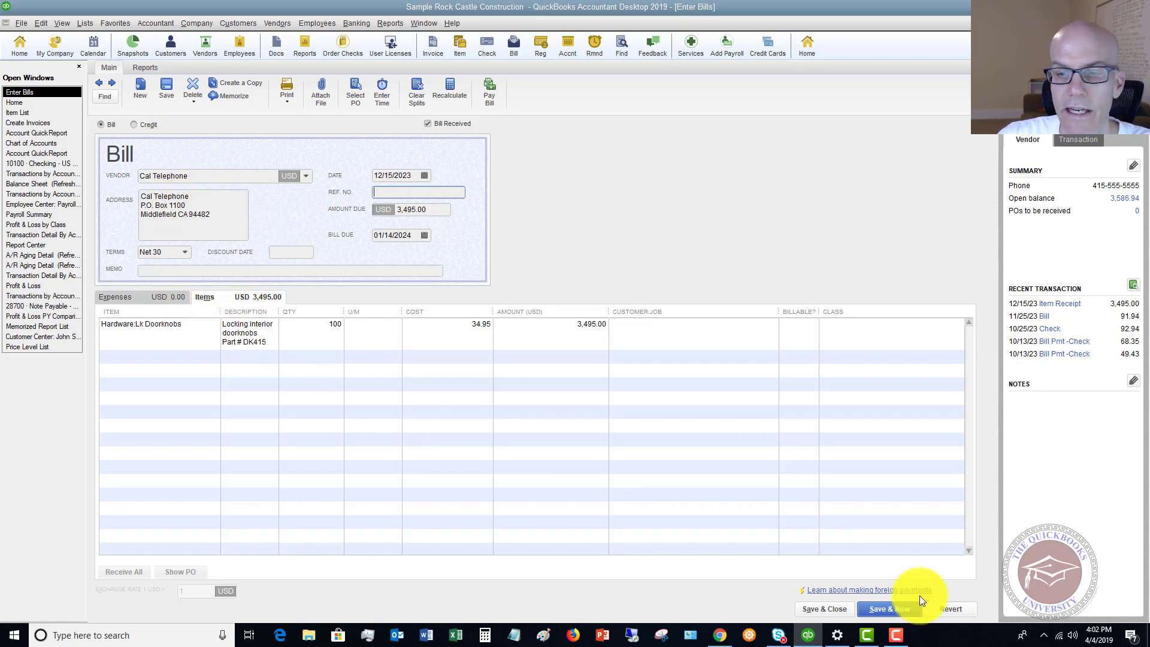
Save and close the 3,495.00 bill, confirming the recording and choosing Save Anyway for missing classes.
click(825, 607)
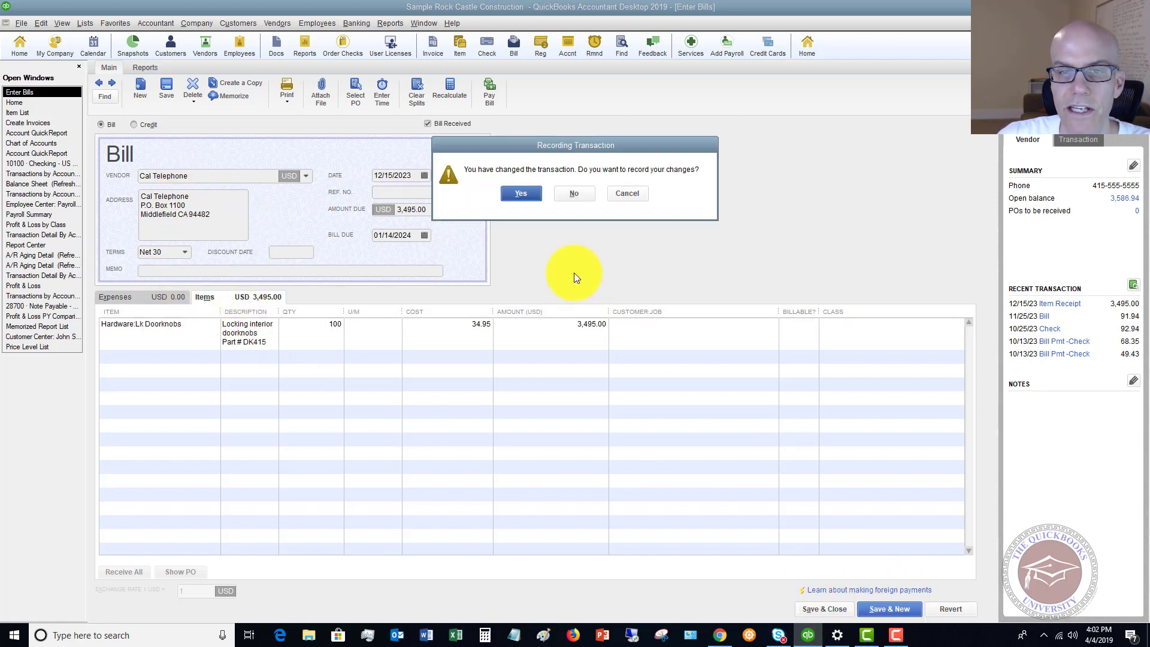
click(518, 194)
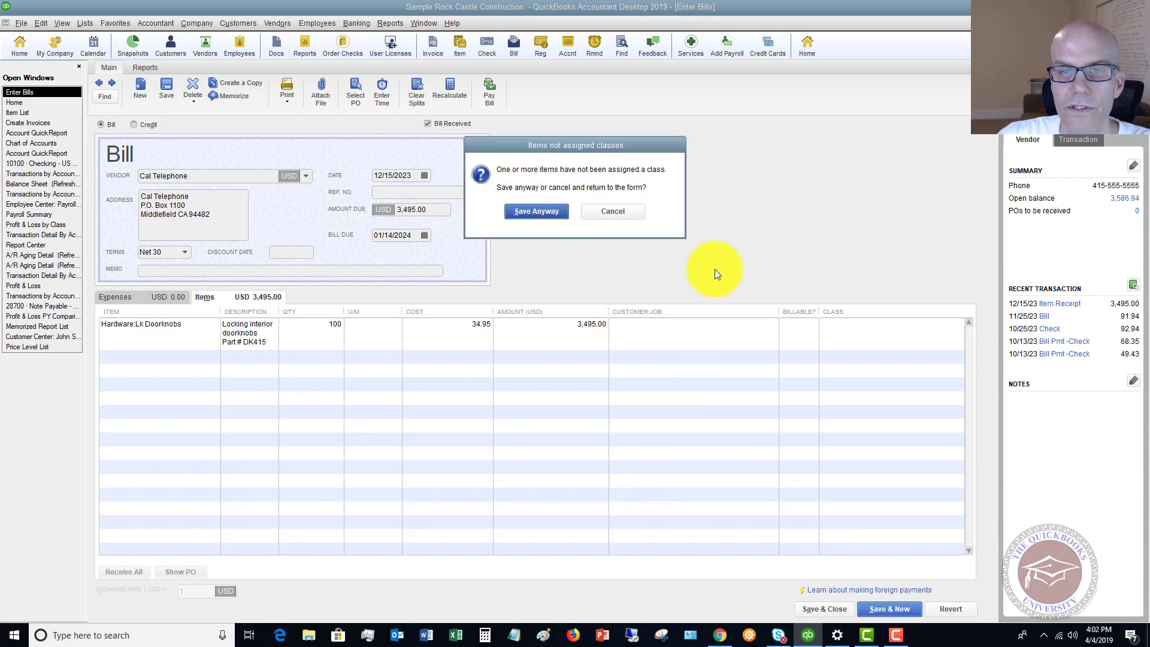
click(541, 210)
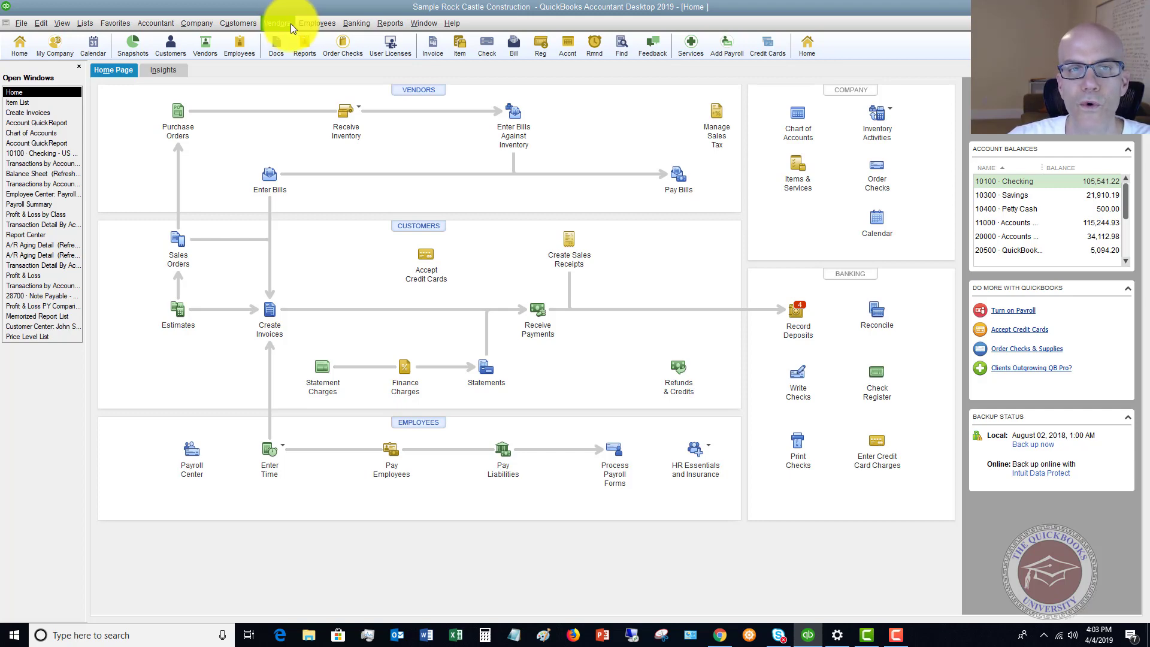
Open a Receive Inventory with Bill form and close it again unused.
click(361, 108)
click(380, 116)
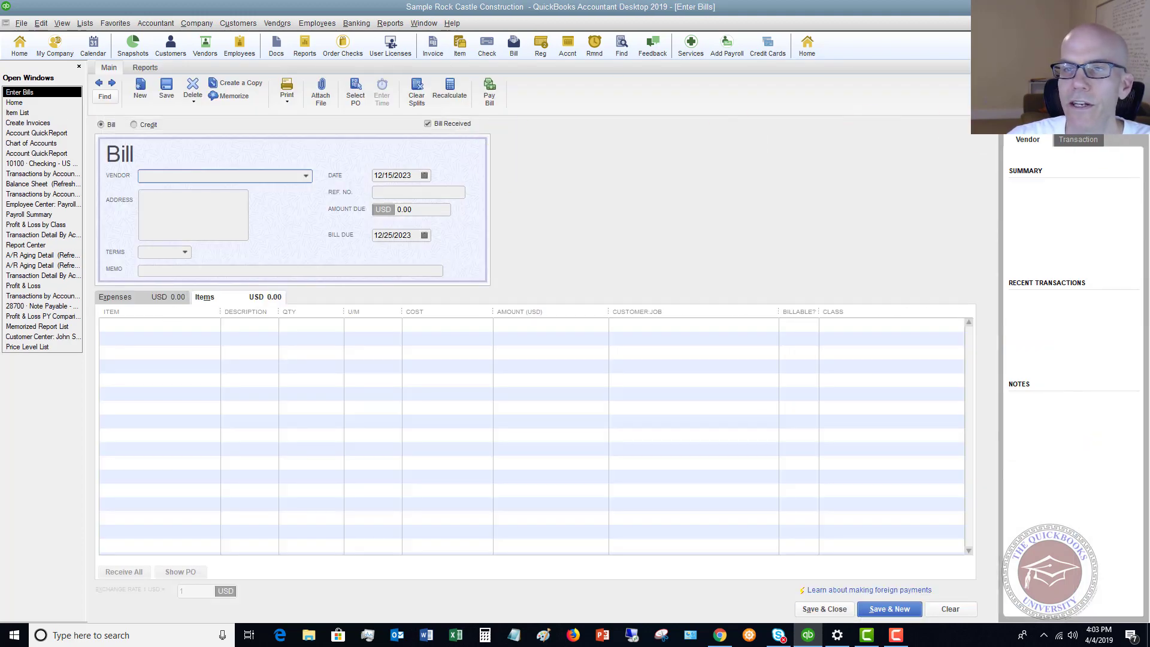
key(Escape)
Start a fresh bill via Vendors > Enter Bills and dismiss the first line's Item list unchosen.
click(279, 22)
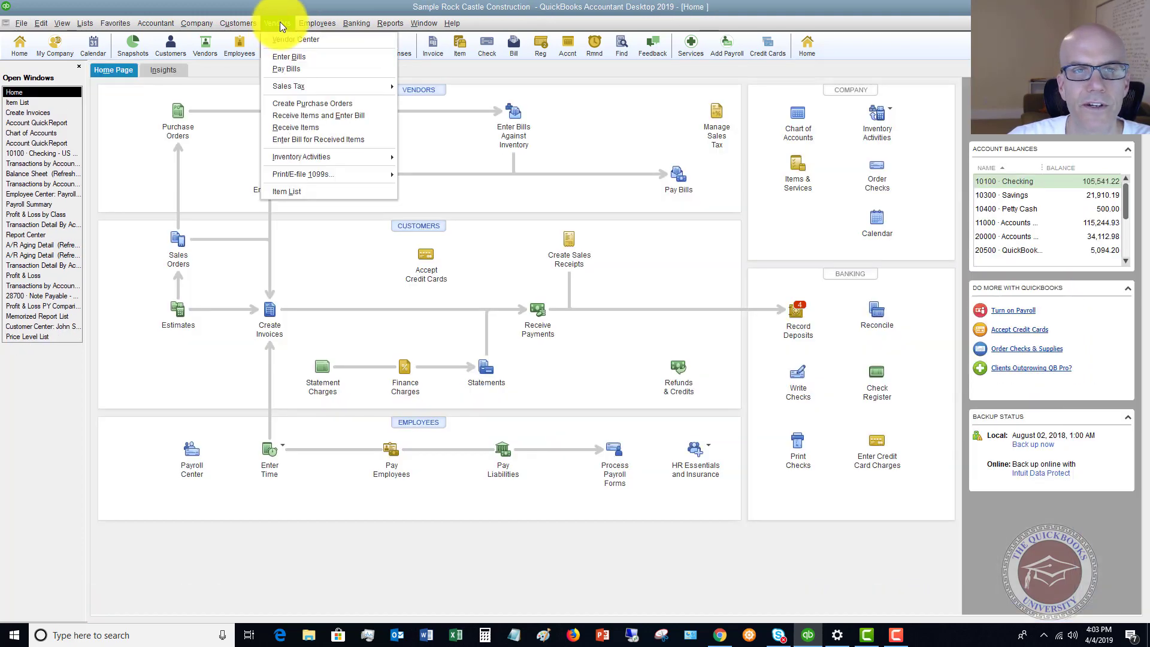
click(282, 55)
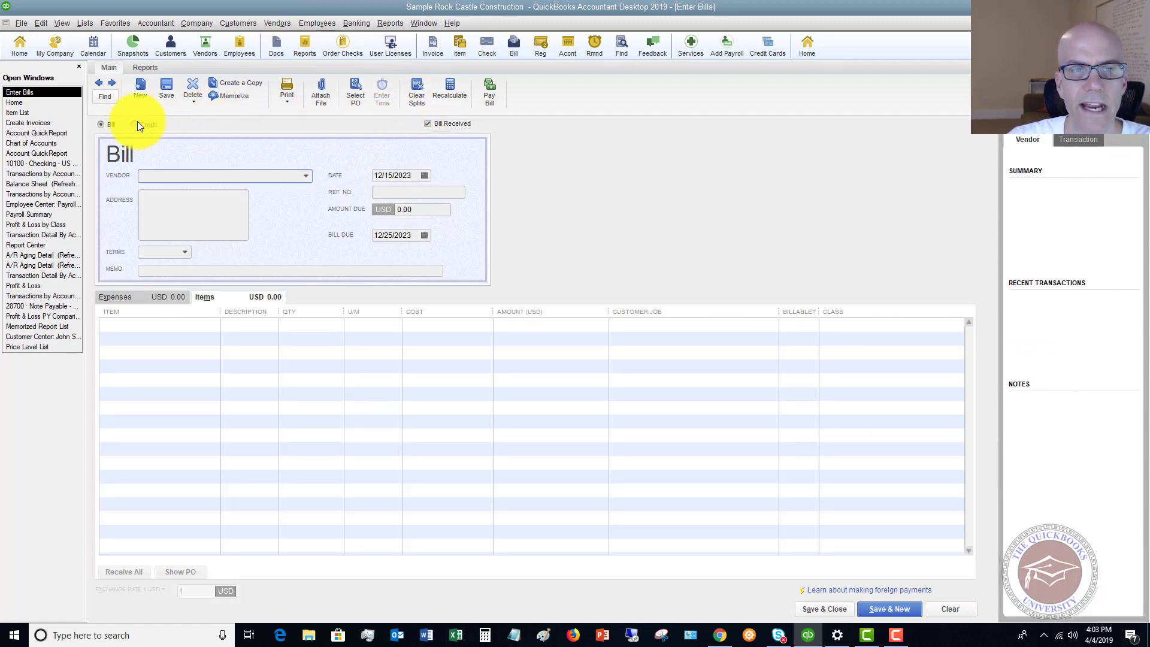
click(229, 300)
click(212, 325)
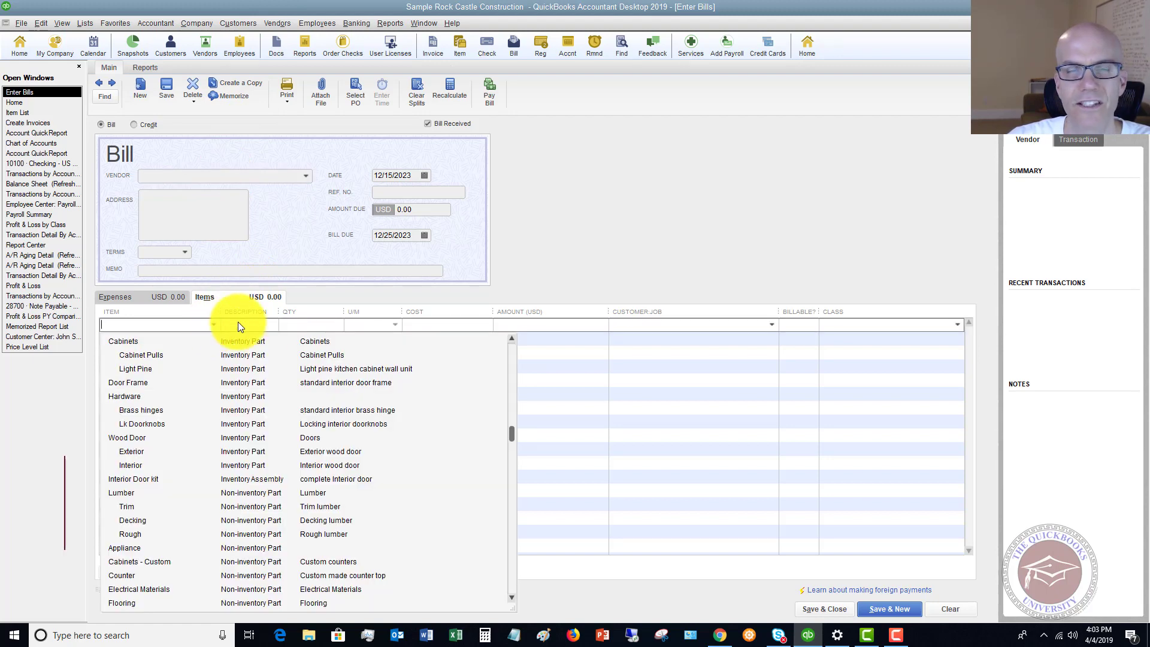
key(Escape)
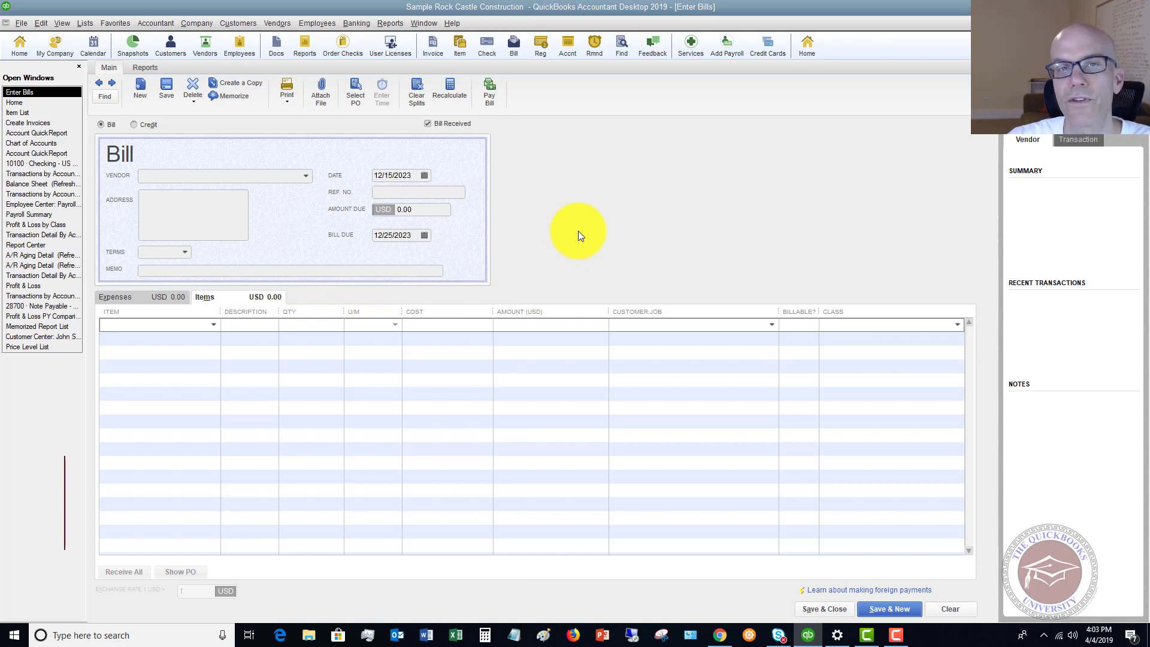